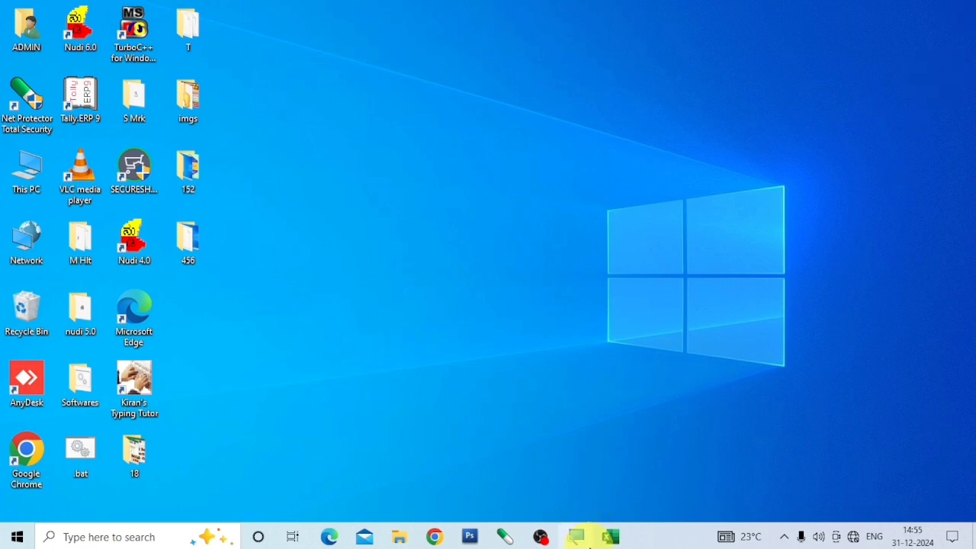
Switch to the Subtotal workbook in Excel and review the table's S.No, Product Name and Price columns.
click(611, 537)
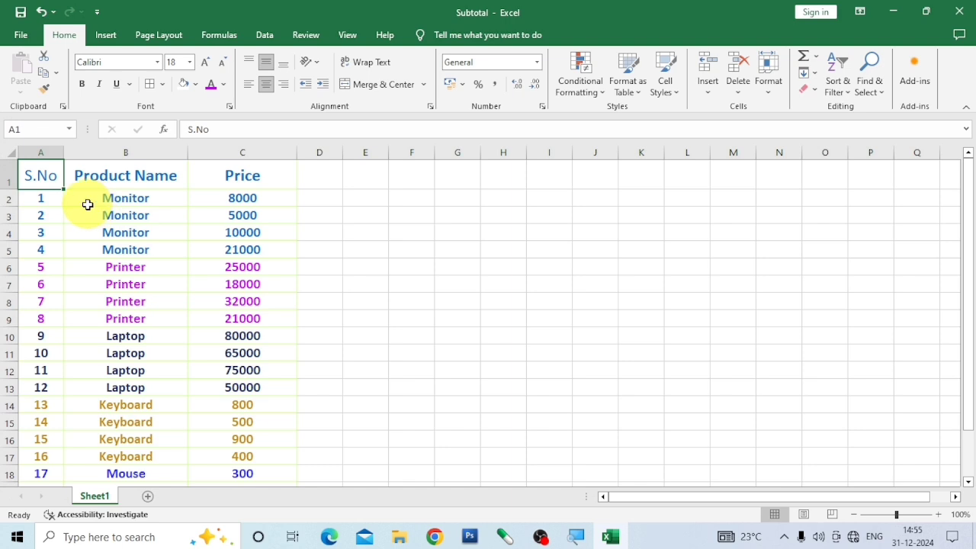
scroll(240, 240, down, 4)
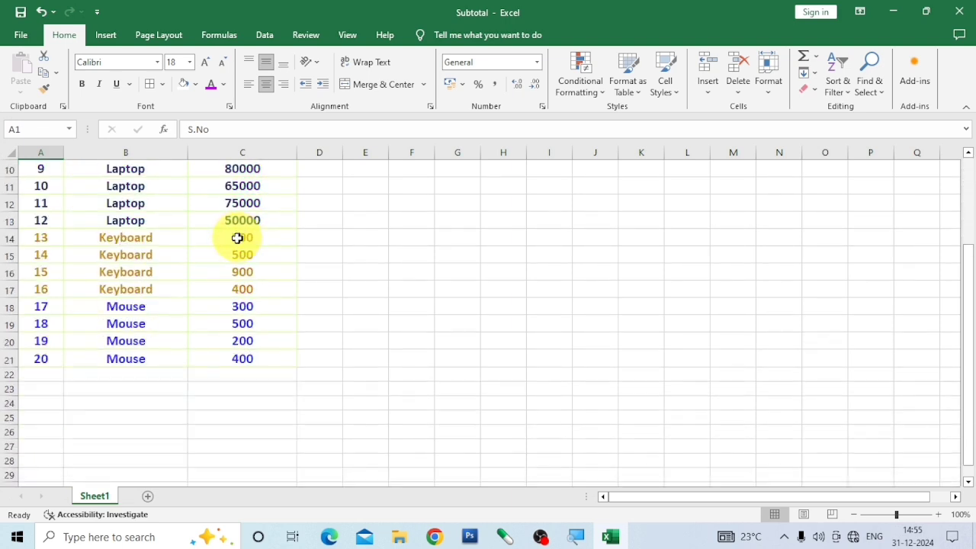
scroll(222, 274, up, 4)
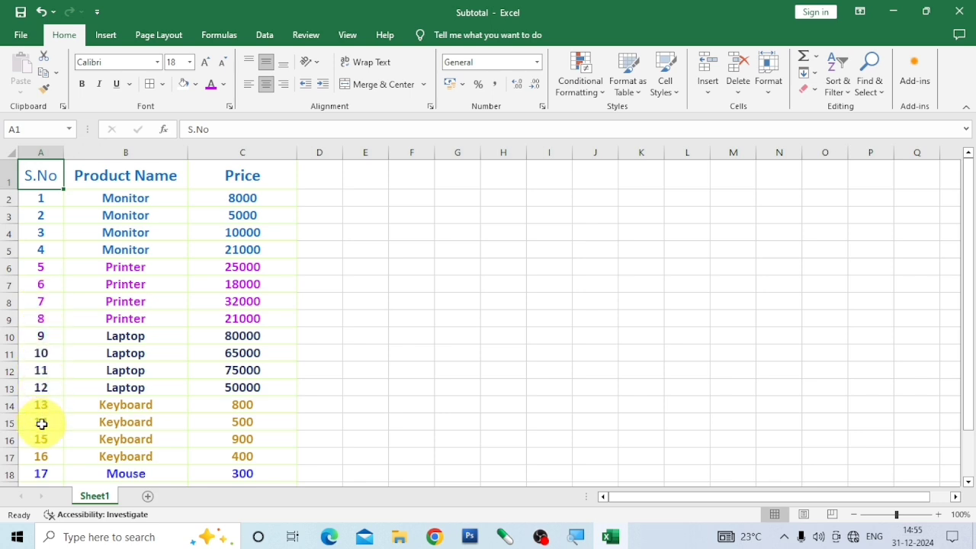
click(122, 174)
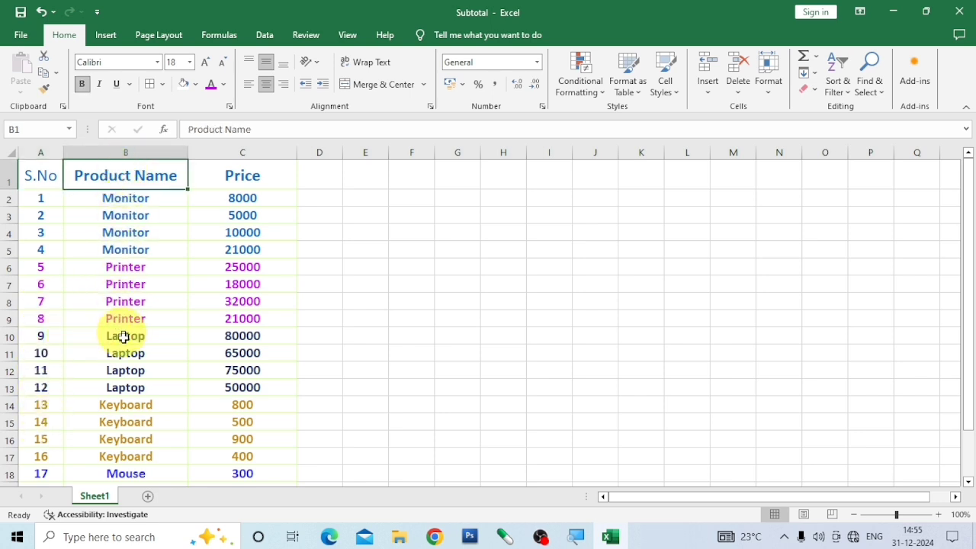
click(242, 176)
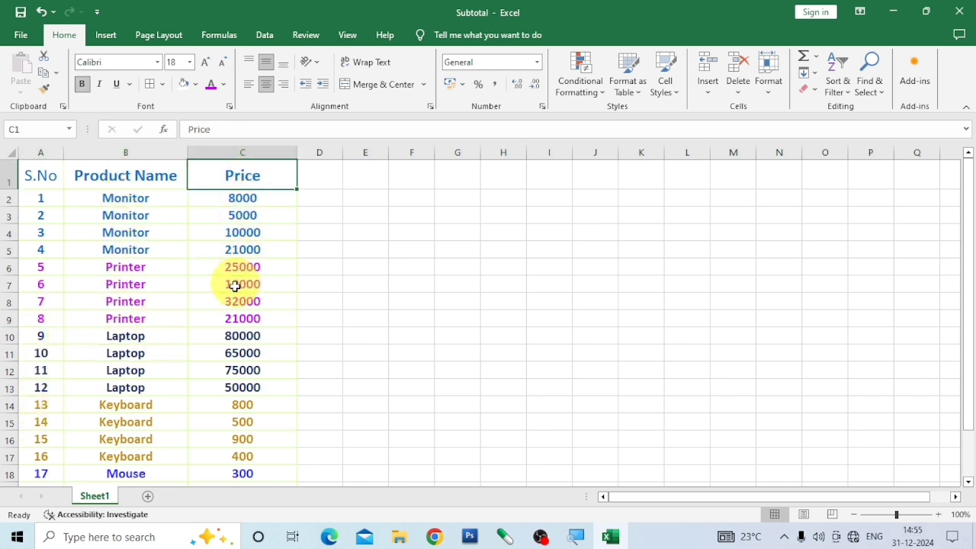
Examine the product names and prices of the Monitor rows.
click(128, 201)
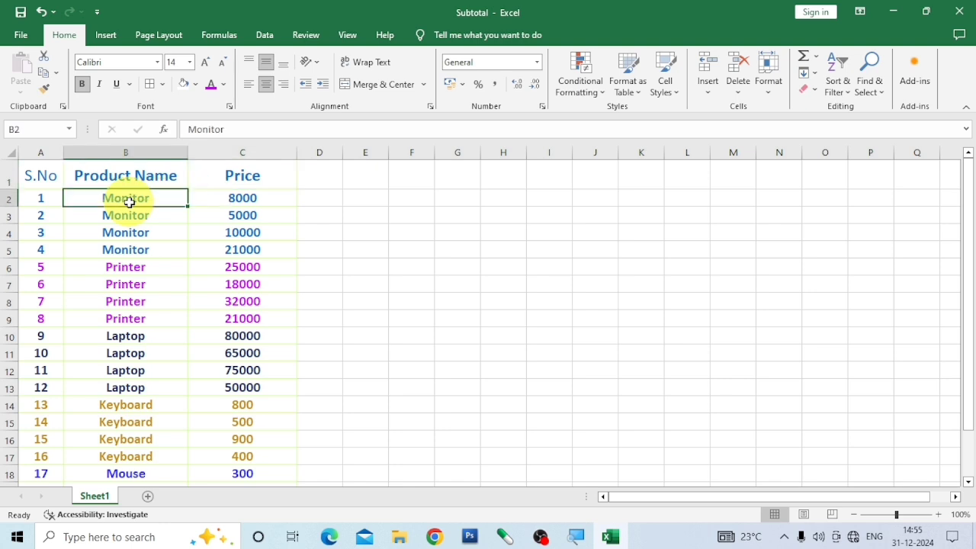
click(140, 217)
click(137, 231)
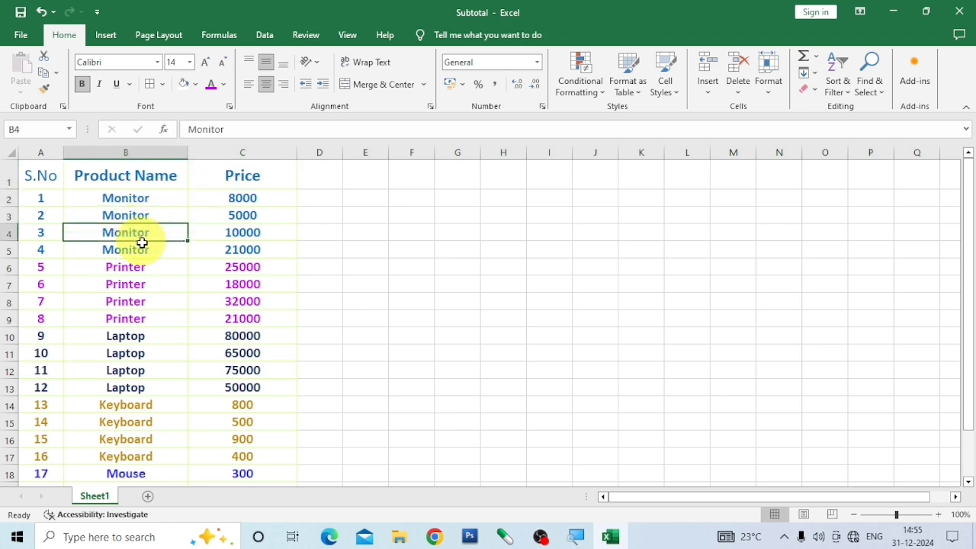
click(143, 243)
click(141, 215)
click(137, 200)
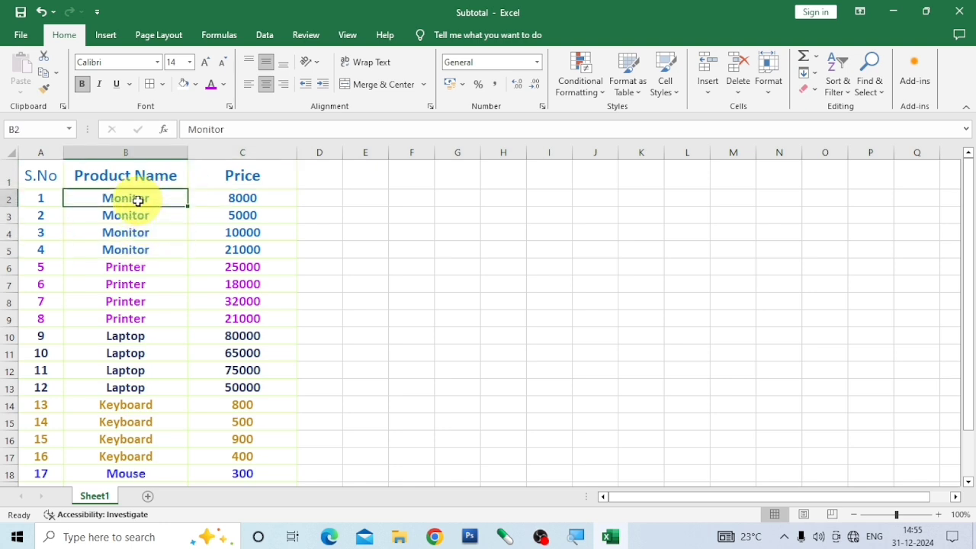
click(249, 203)
click(248, 216)
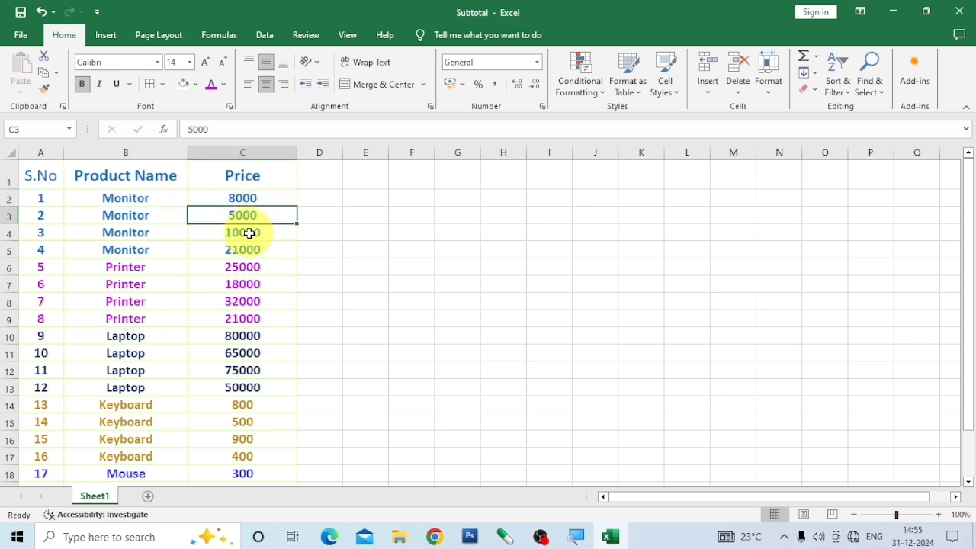
click(249, 233)
click(246, 250)
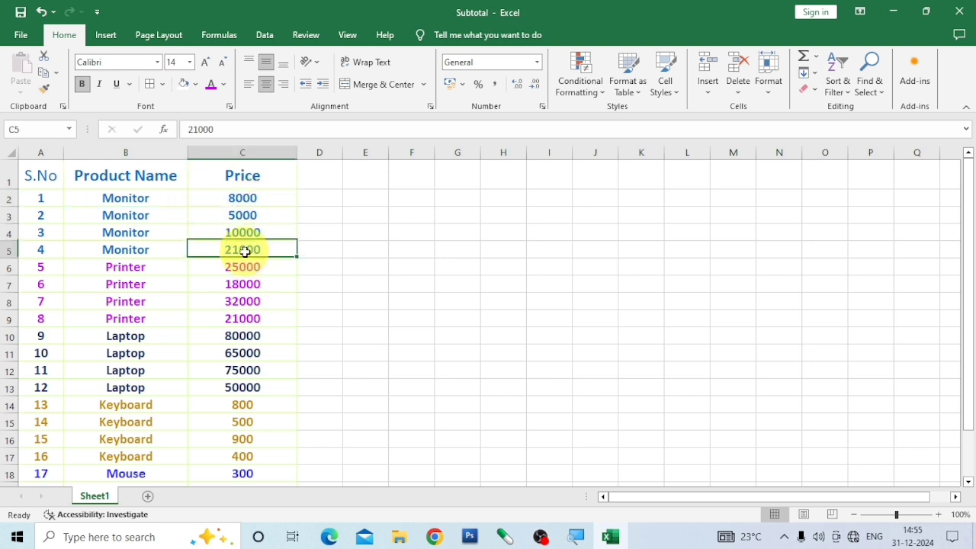
Examine the Printer, Laptop, Keyboard and Mouse groups, and recheck the prices down the table.
click(131, 268)
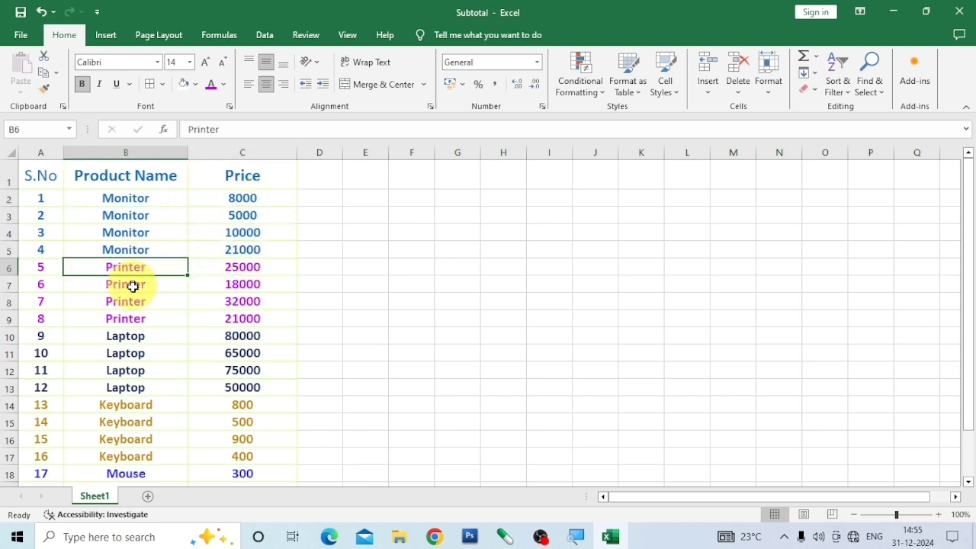
click(133, 336)
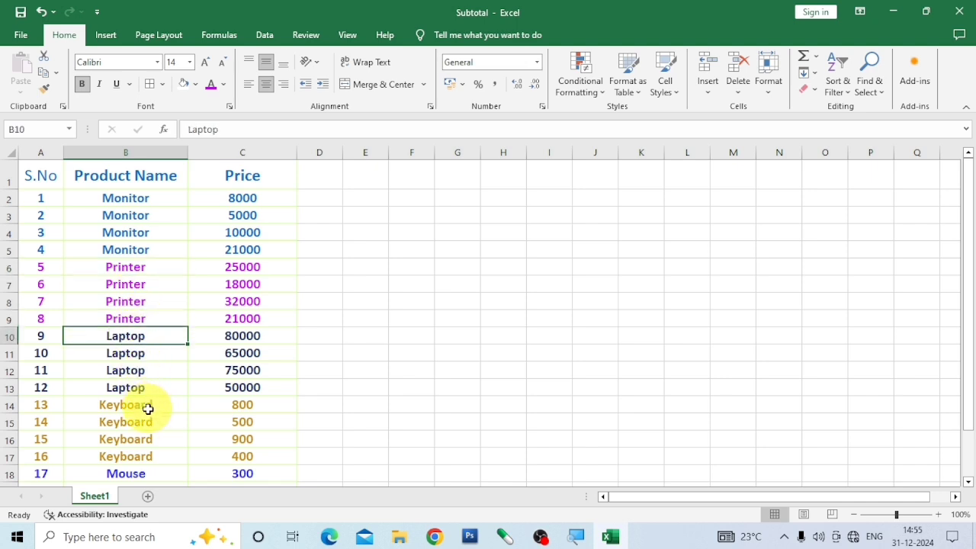
scroll(145, 408, down, 1)
click(127, 342)
click(131, 411)
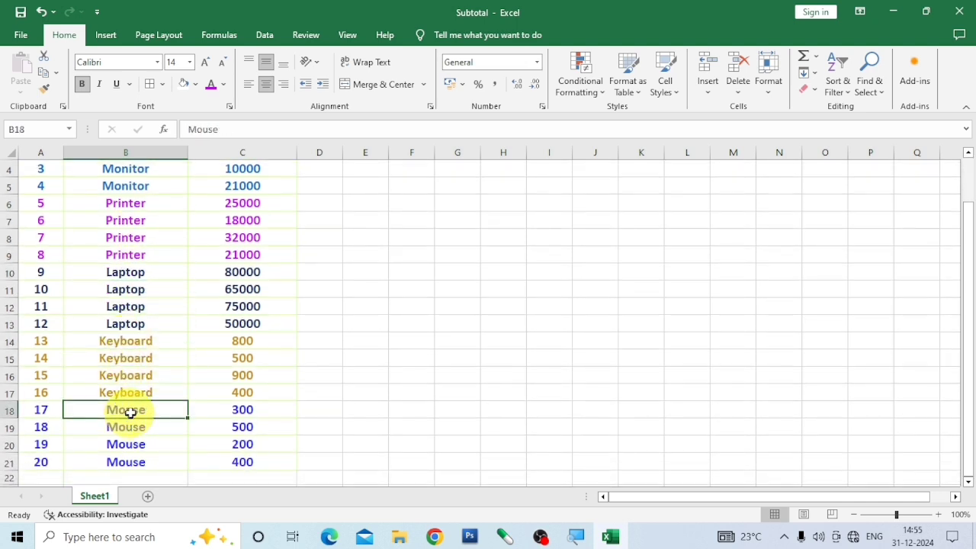
scroll(136, 305, up, 1)
click(141, 196)
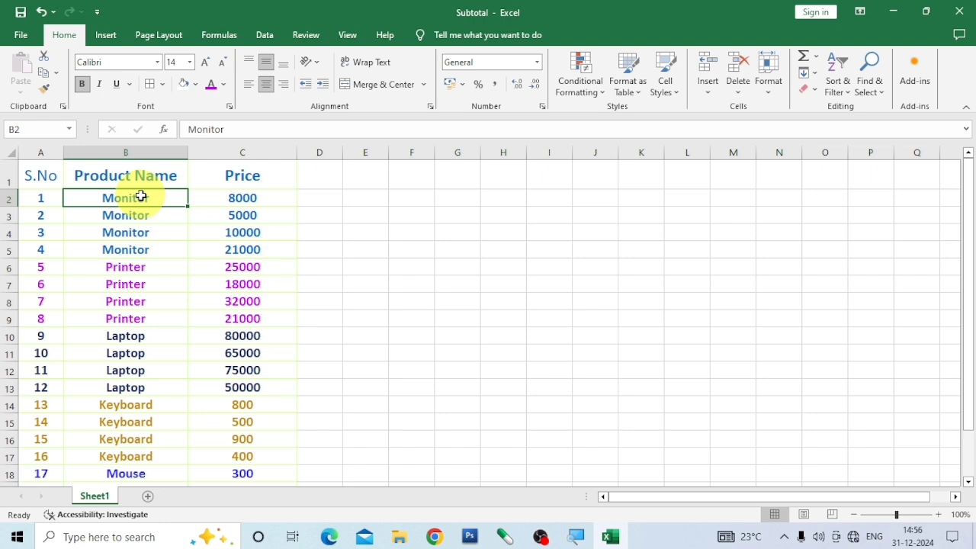
click(238, 198)
click(244, 216)
click(244, 232)
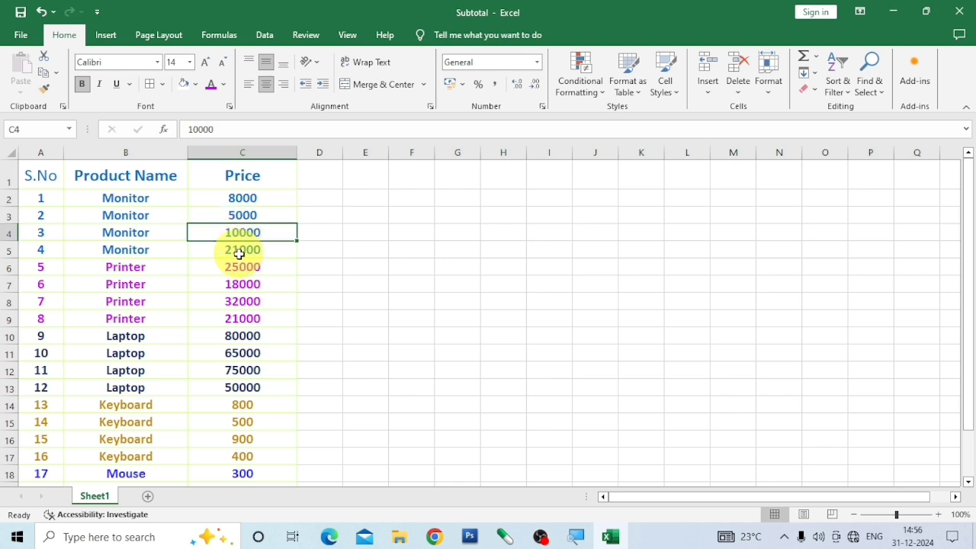
click(239, 252)
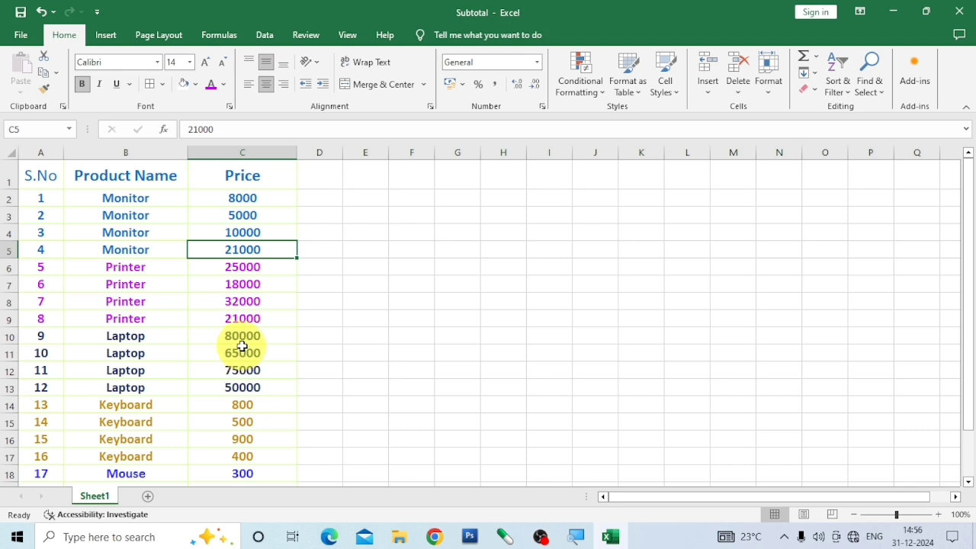
scroll(203, 423, down, 2)
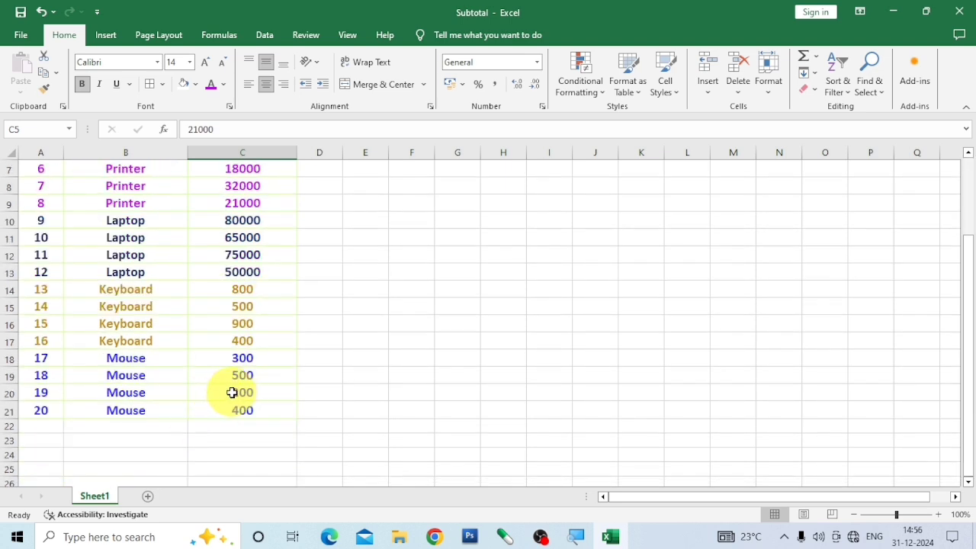
scroll(243, 328, up, 2)
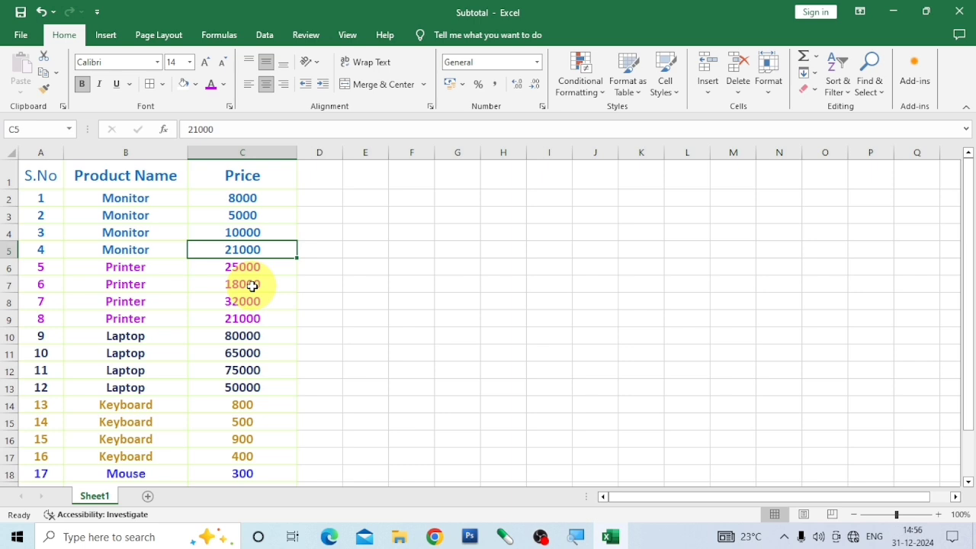
Select the whole product table A1:C21, including its headers, and open the Subtotal dialog for it.
click(35, 179)
scroll(53, 187, down, 2)
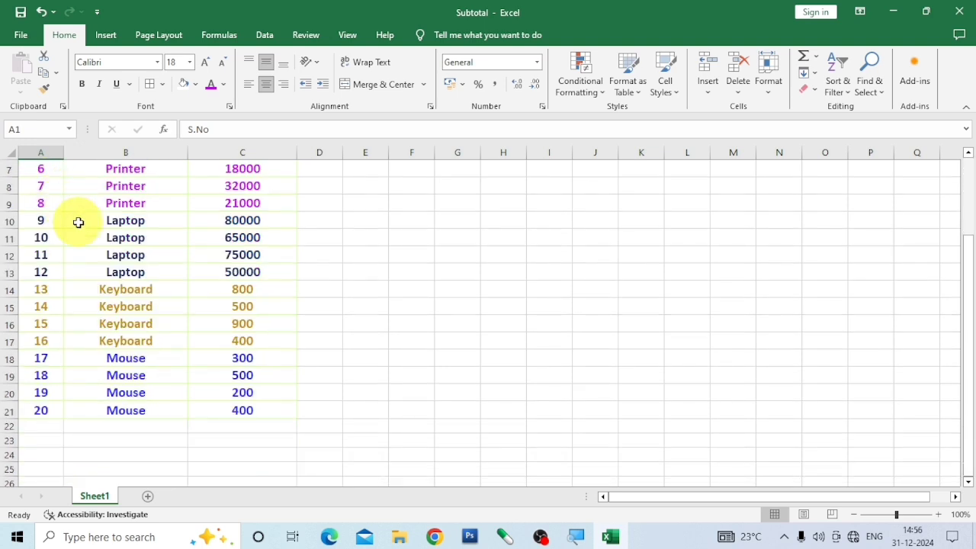
shift+click(253, 409)
scroll(385, 374, up, 2)
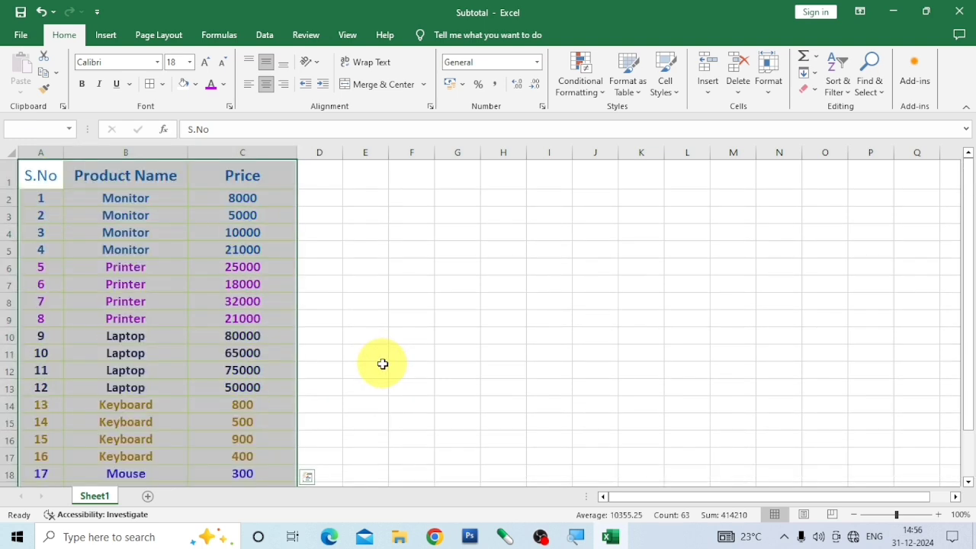
click(265, 35)
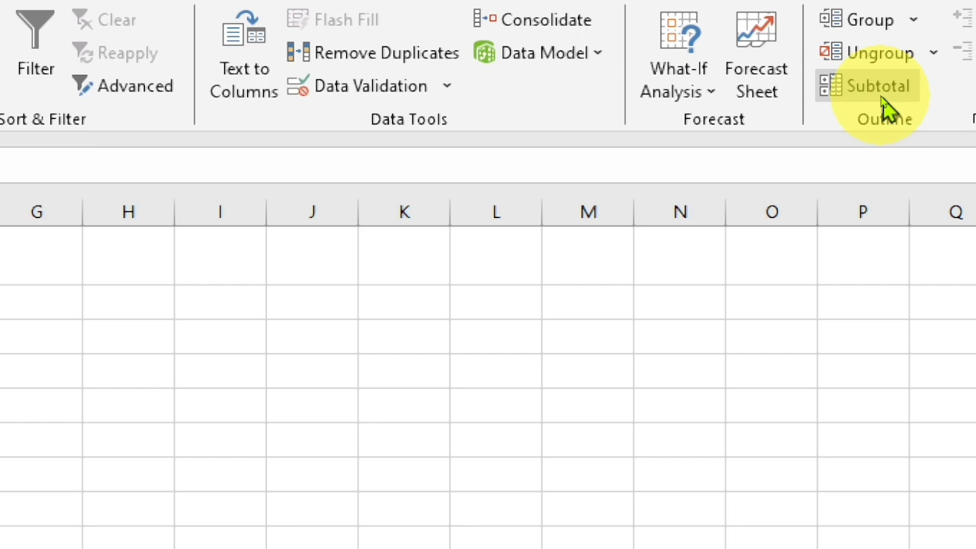
click(885, 98)
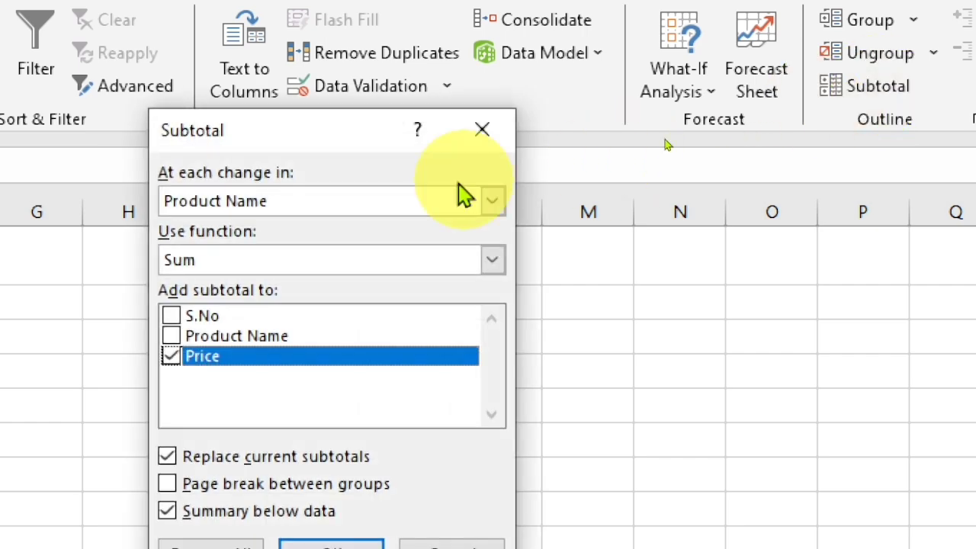
drag(312, 138, 416, 80)
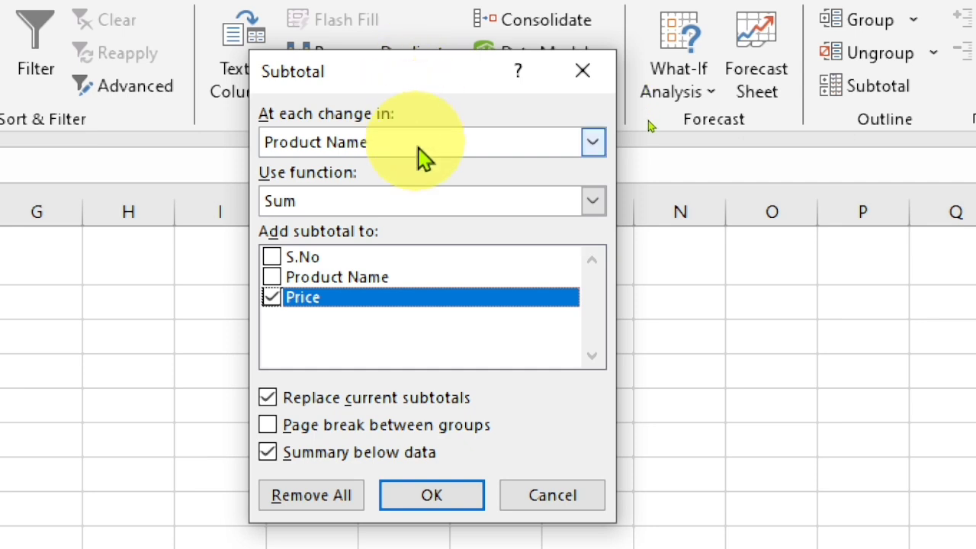
Add subtotals at each change in Product Name, using the Sum function on the Price column.
click(595, 147)
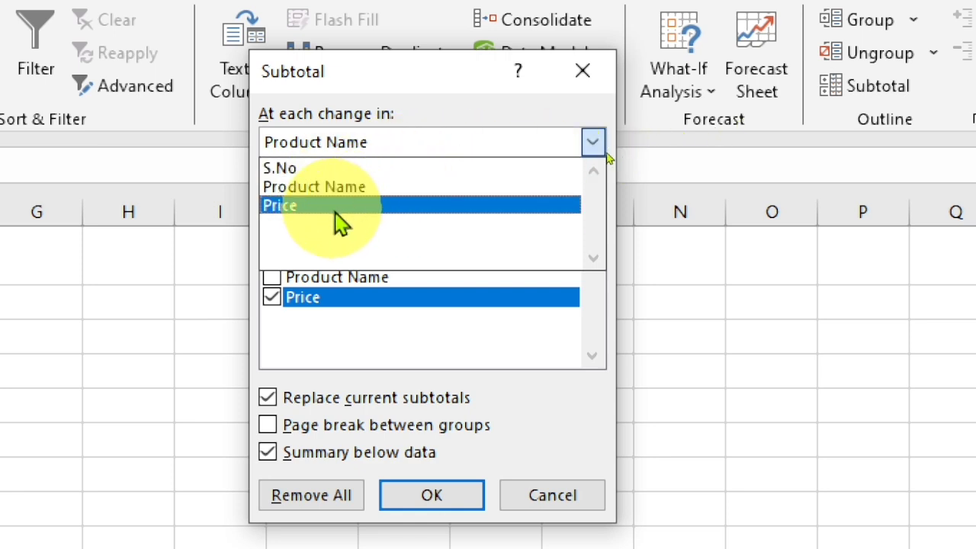
click(412, 192)
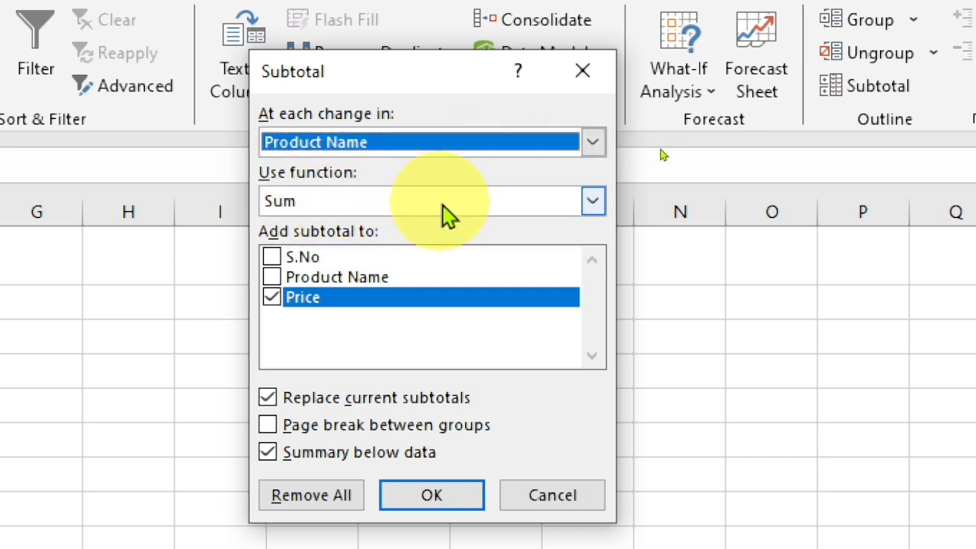
click(594, 203)
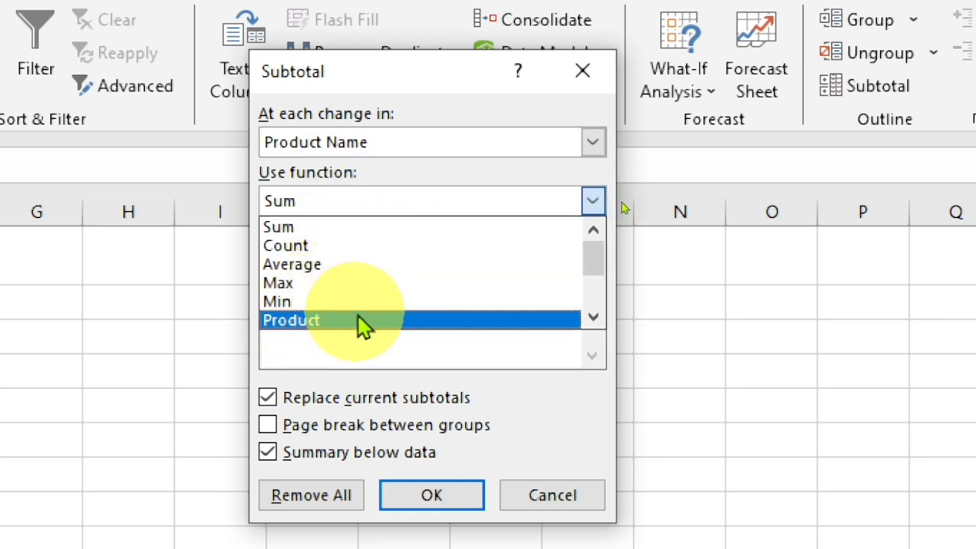
click(333, 226)
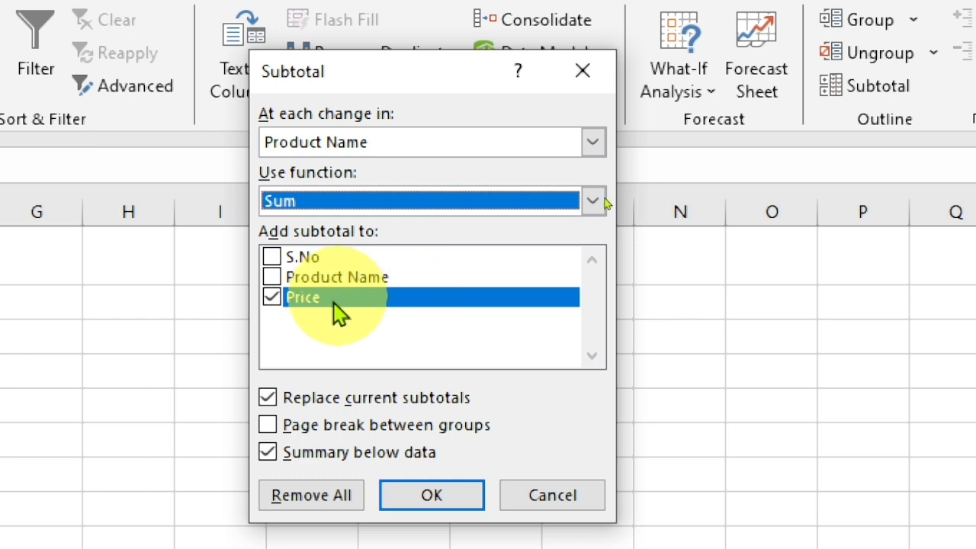
click(272, 298)
click(273, 298)
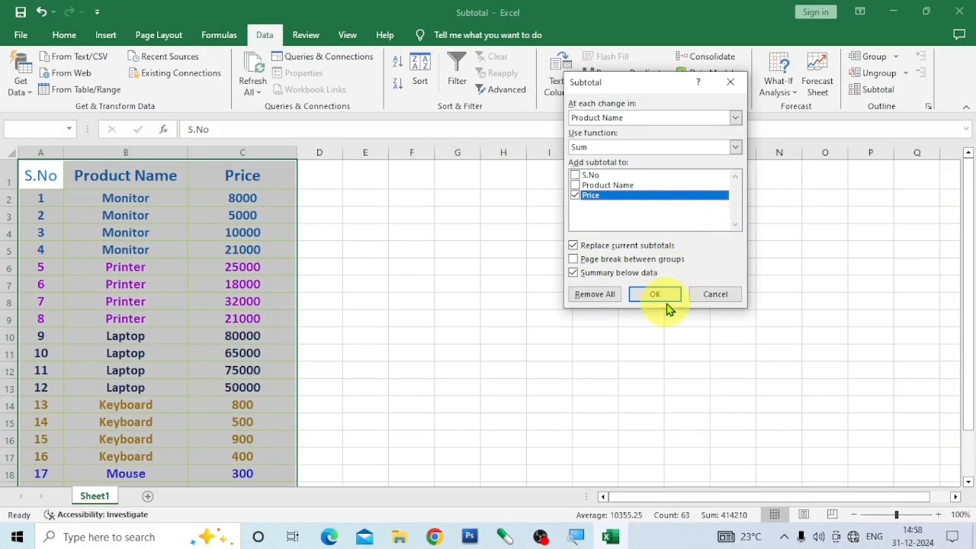
click(656, 297)
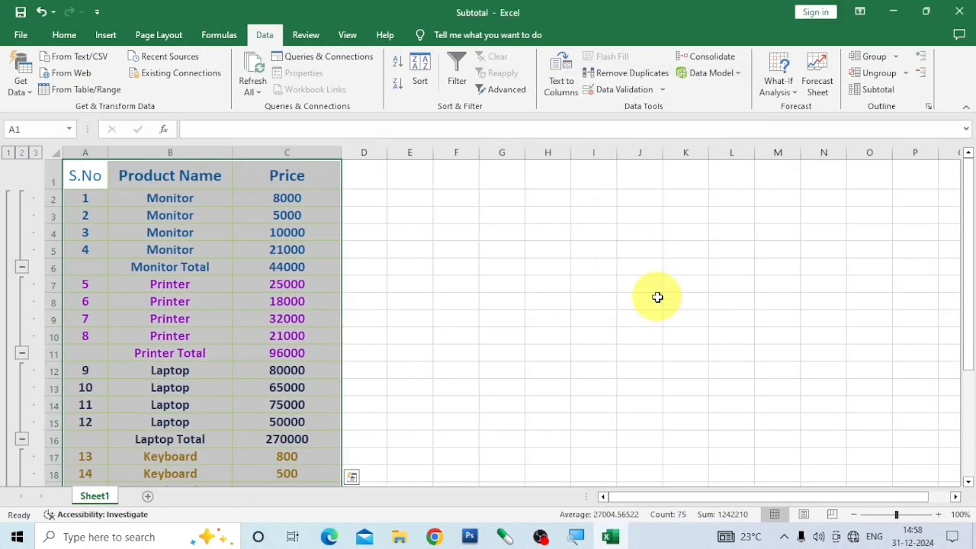
Inspect the inserted subtotal rows for each product group and the Grand Total at the end of the table.
click(275, 267)
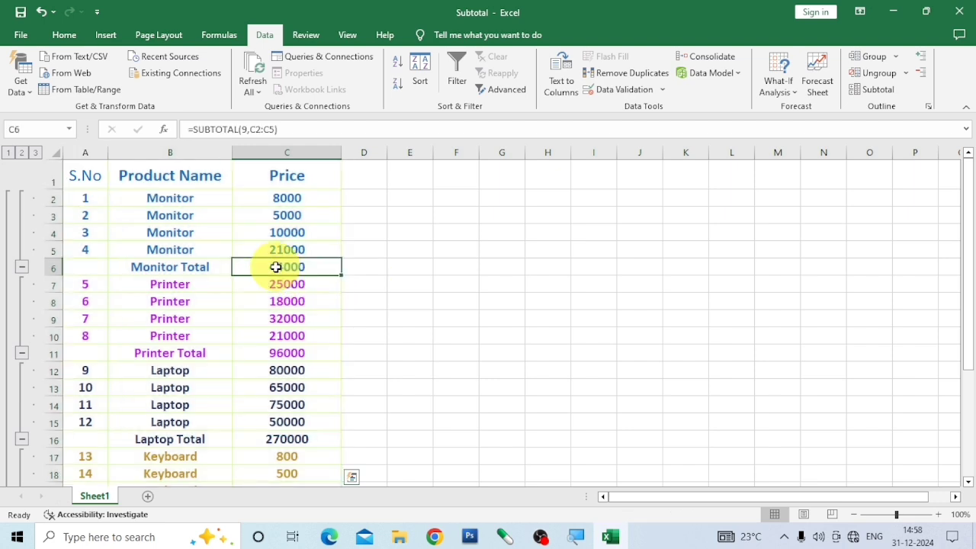
click(195, 270)
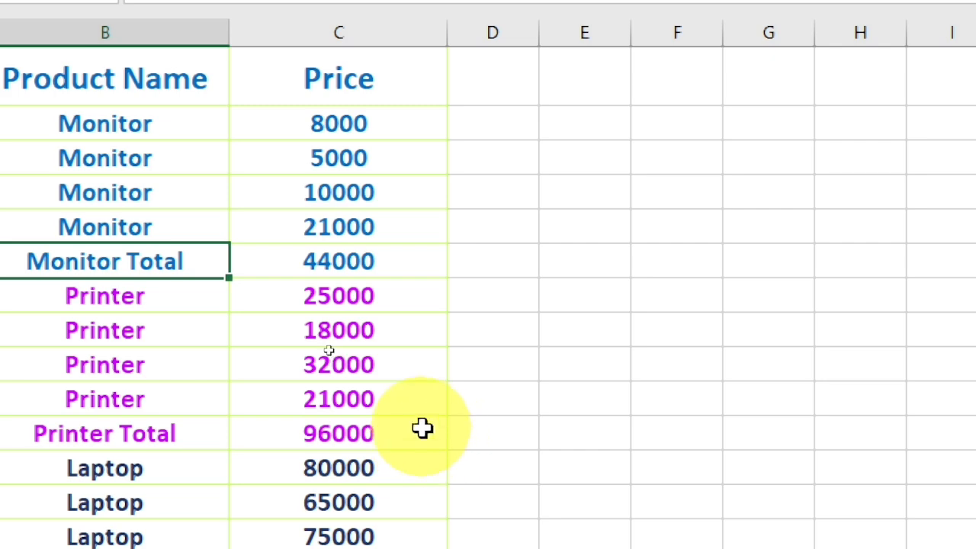
scroll(423, 427, down, 2)
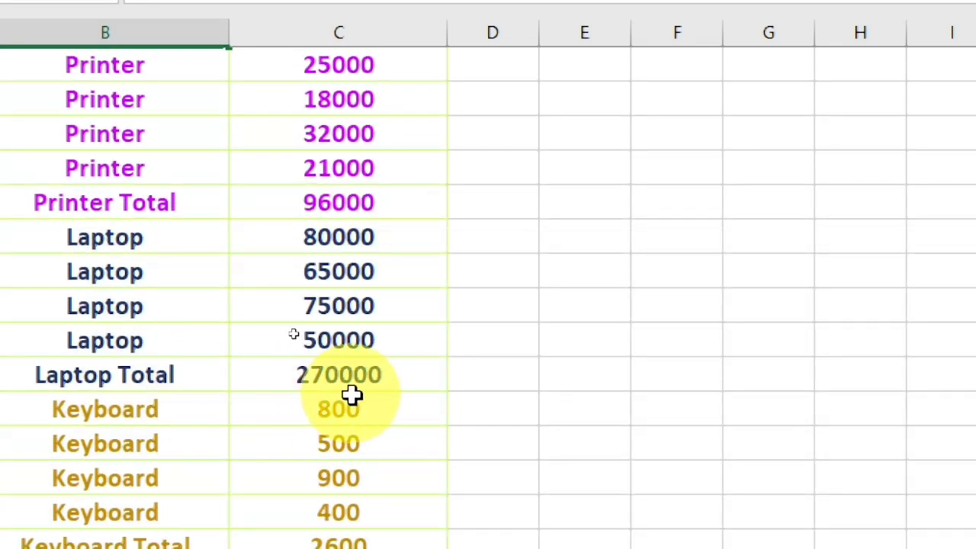
scroll(375, 427, down, 1)
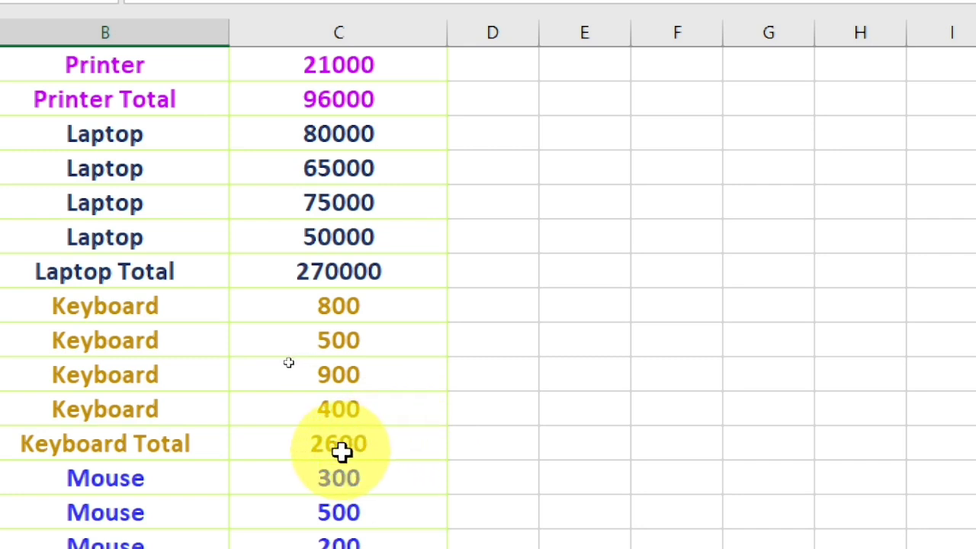
click(342, 450)
scroll(429, 449, down, 2)
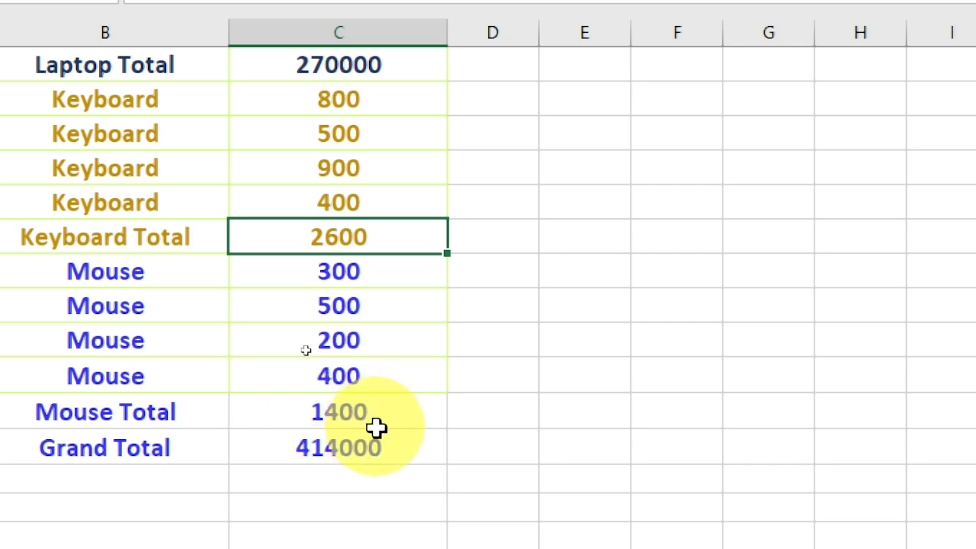
click(349, 450)
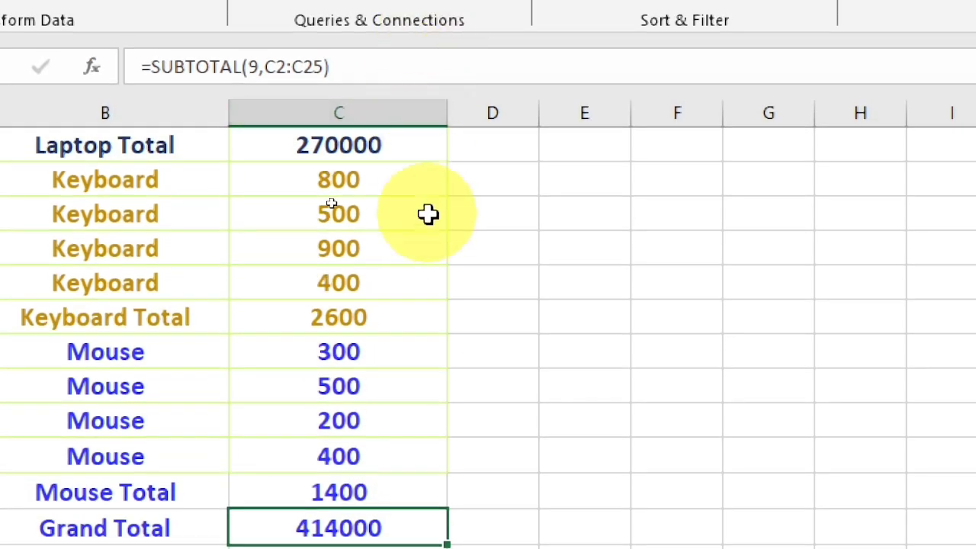
Check the total cells of the Monitor, Printer, Laptop, Keyboard and Mouse groups and the Grand Total cell, with their SUBTOTAL formulas.
scroll(428, 128, up, 4)
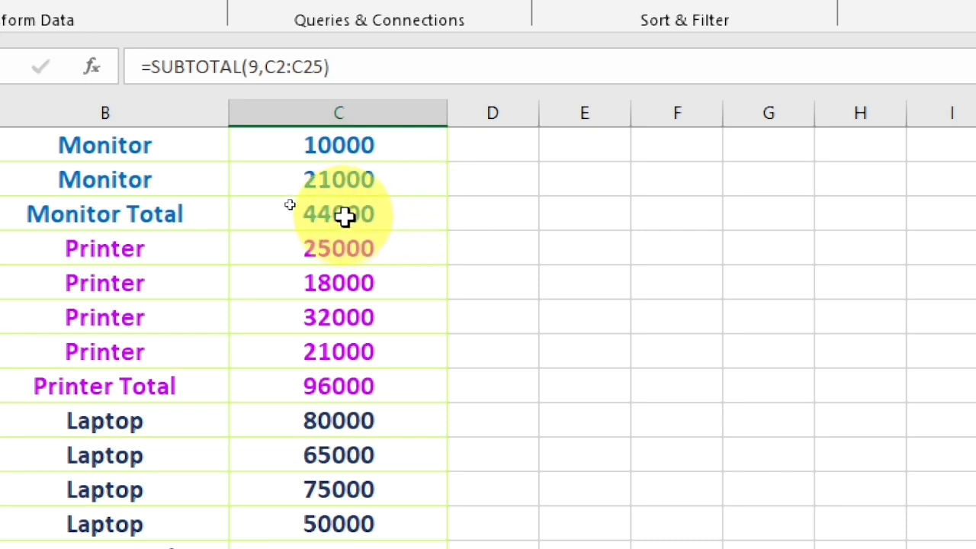
scroll(346, 231, up, 1)
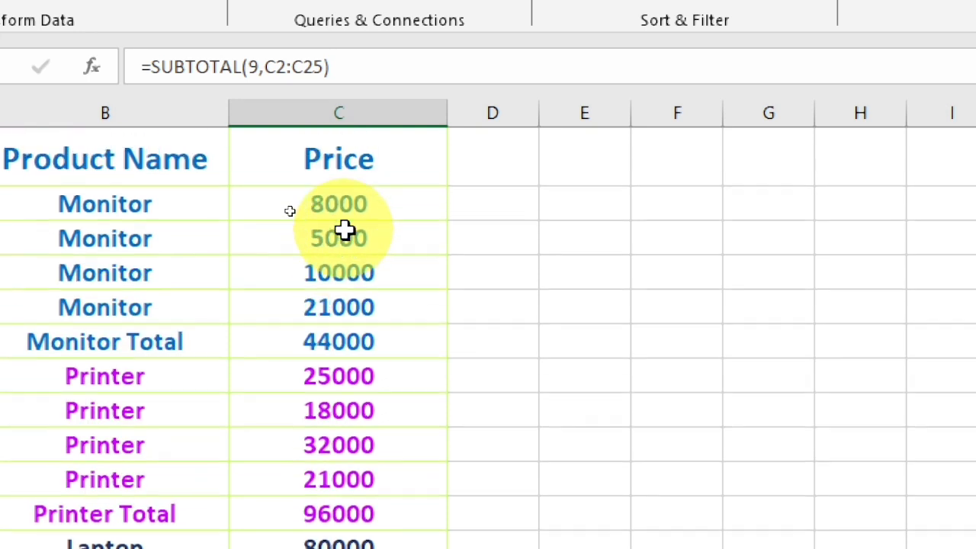
click(344, 337)
scroll(371, 331, down, 3)
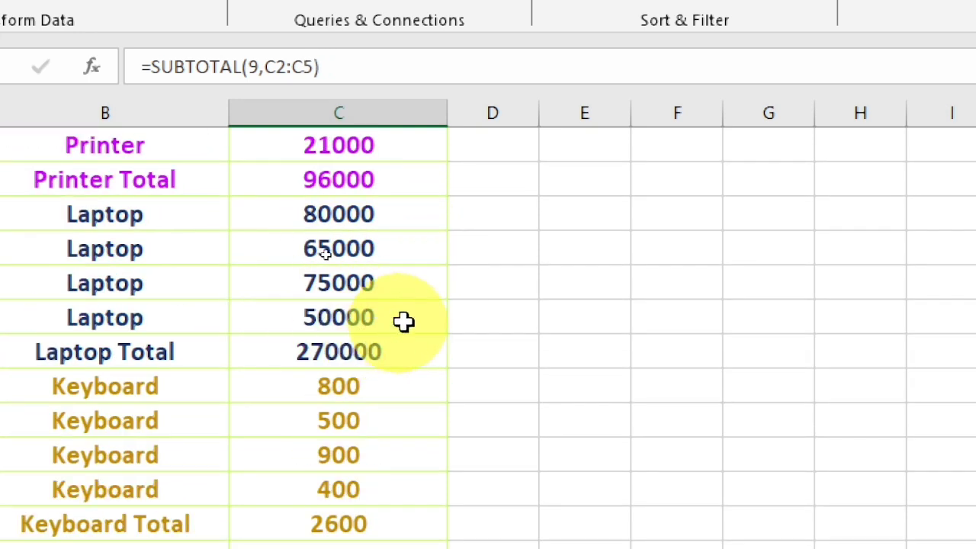
click(364, 178)
click(401, 358)
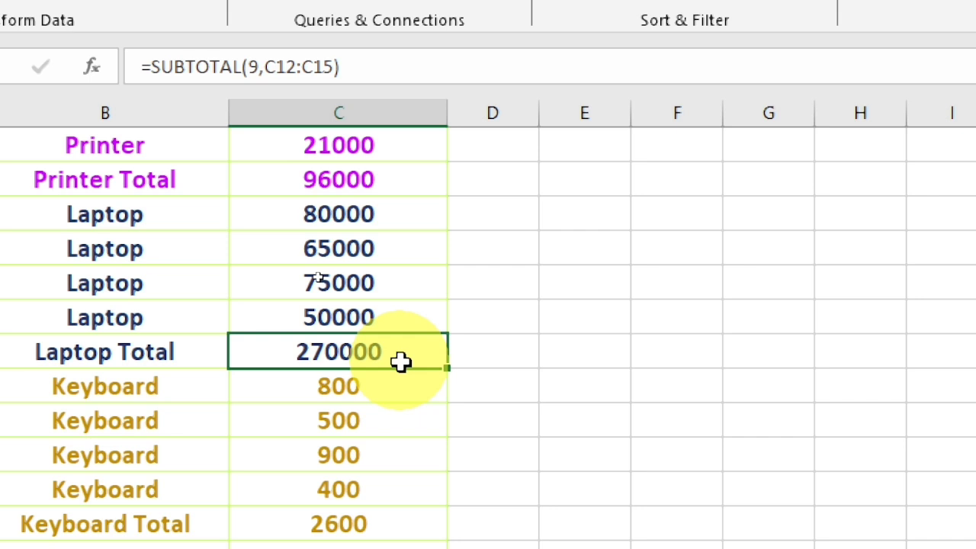
scroll(401, 360, down, 1)
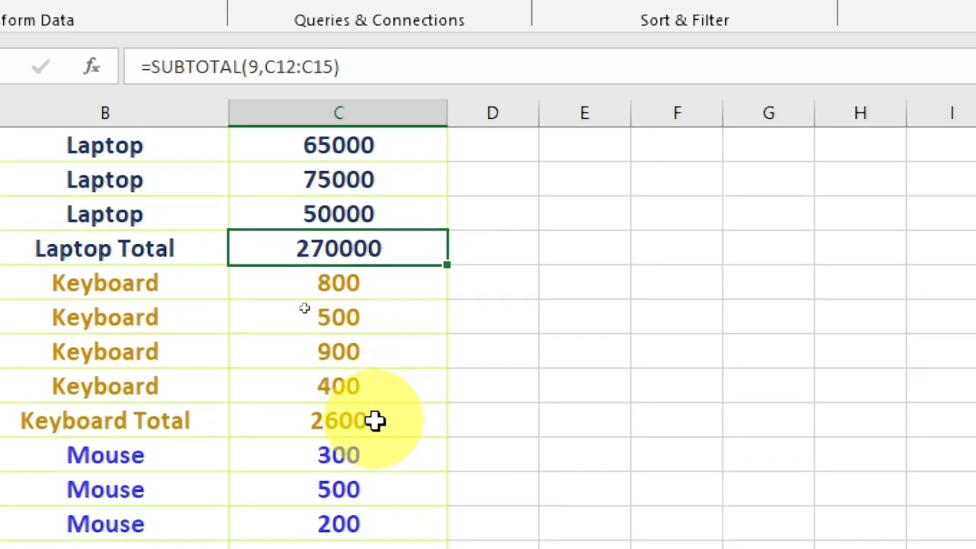
click(373, 423)
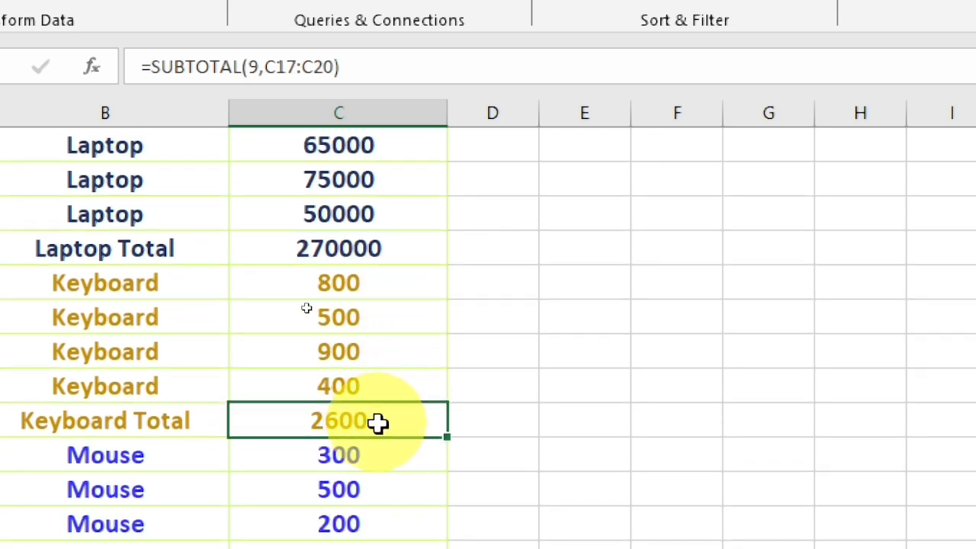
scroll(423, 420, down, 2)
click(353, 391)
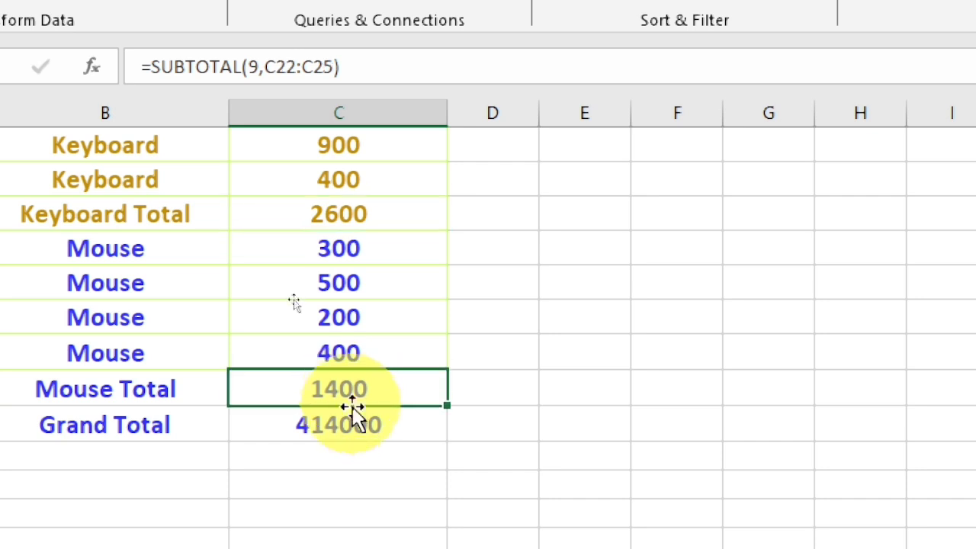
click(360, 434)
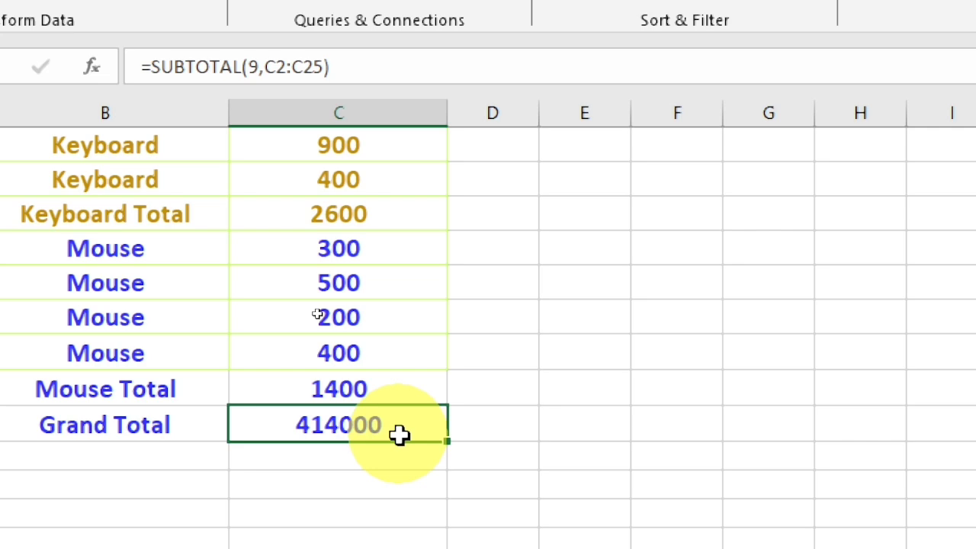
scroll(397, 432, up, 6)
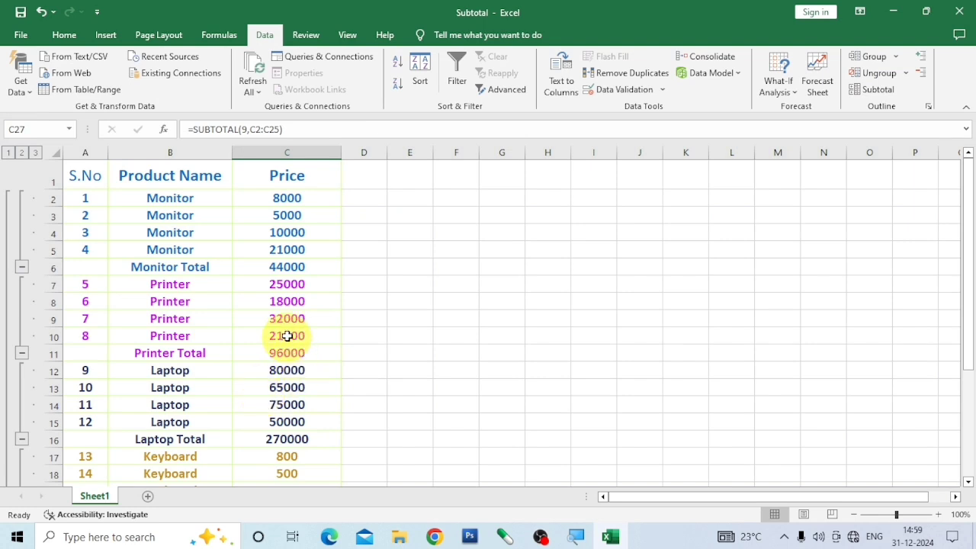
Collapse the outline to level 2 to view the product group totals, and further to level 1 for the Grand Total alone.
click(173, 200)
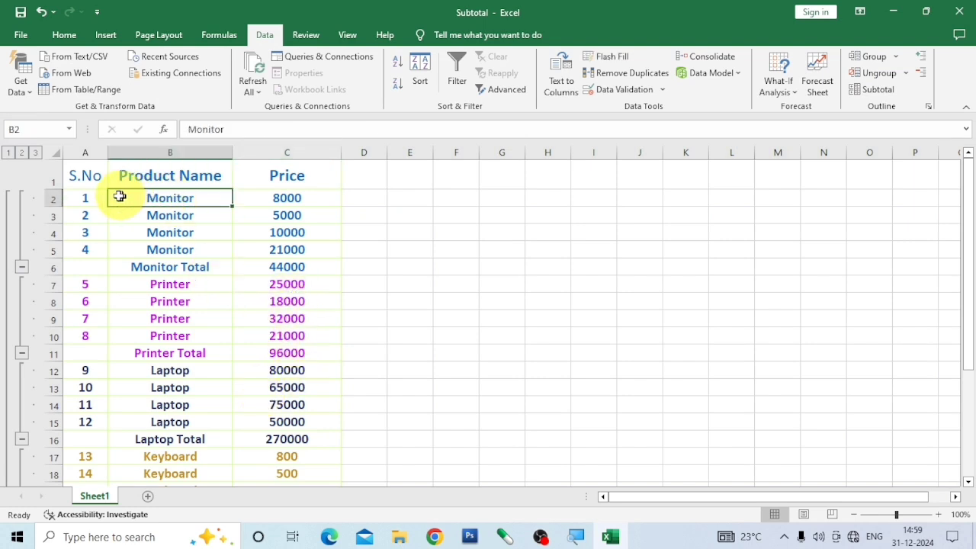
click(90, 199)
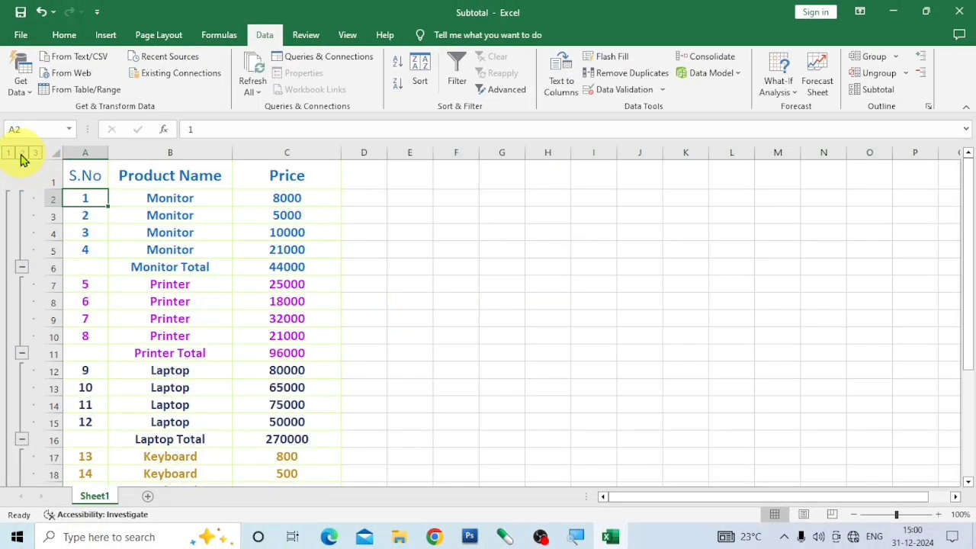
click(22, 155)
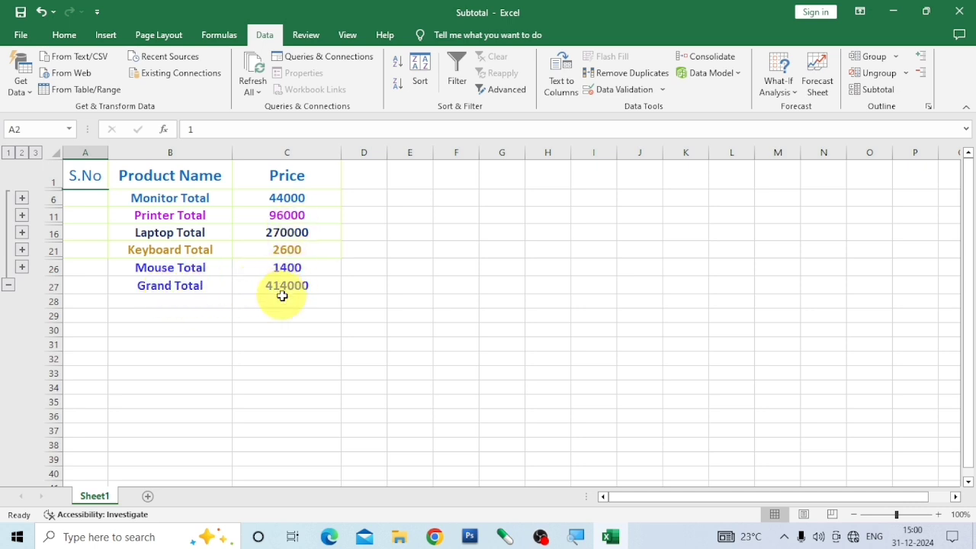
click(8, 153)
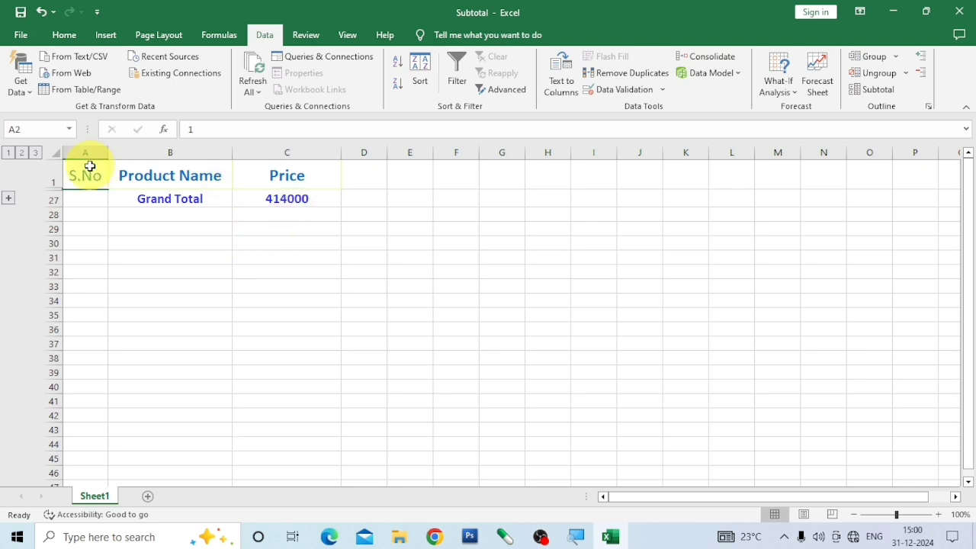
Expand the outline back through level 2 to level 3 and review all product rows down to the Grand Total.
click(22, 153)
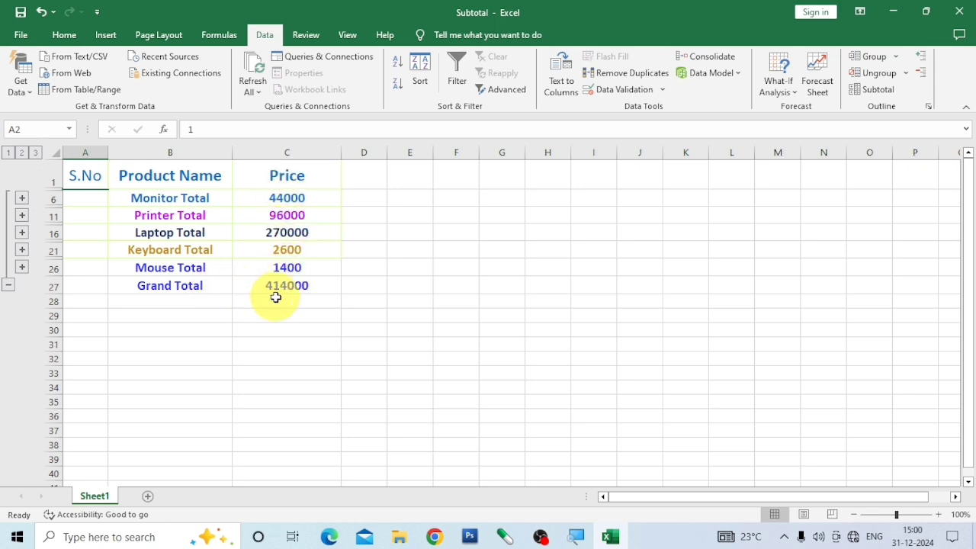
click(35, 154)
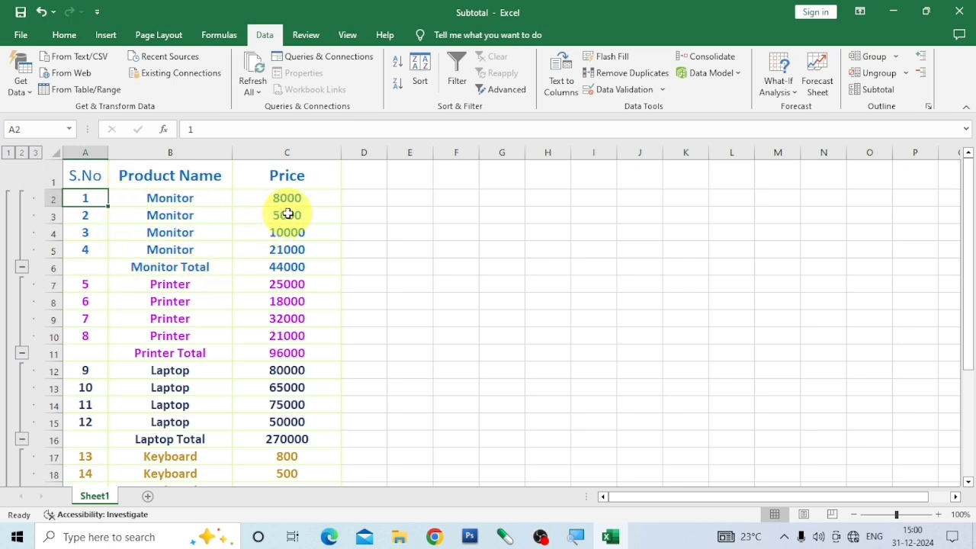
scroll(288, 221, down, 6)
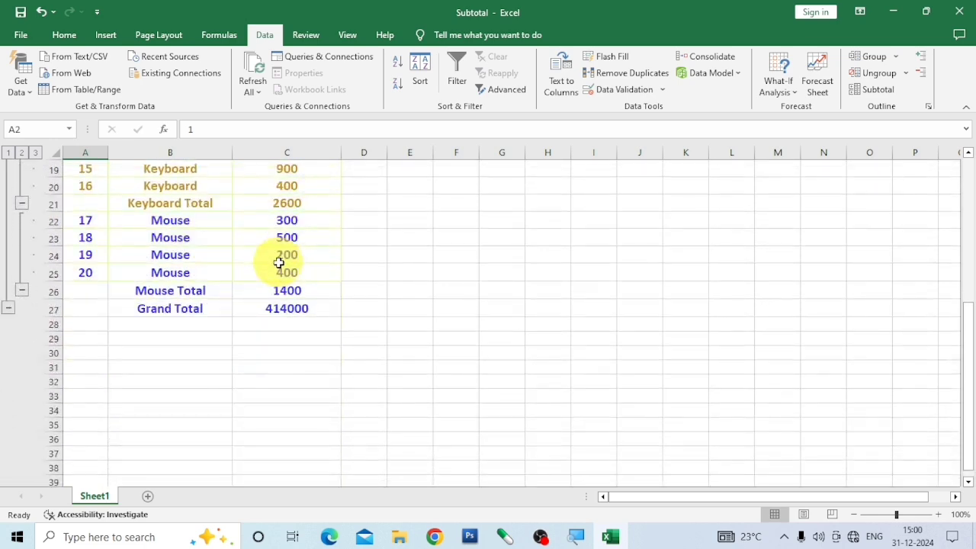
scroll(279, 263, up, 6)
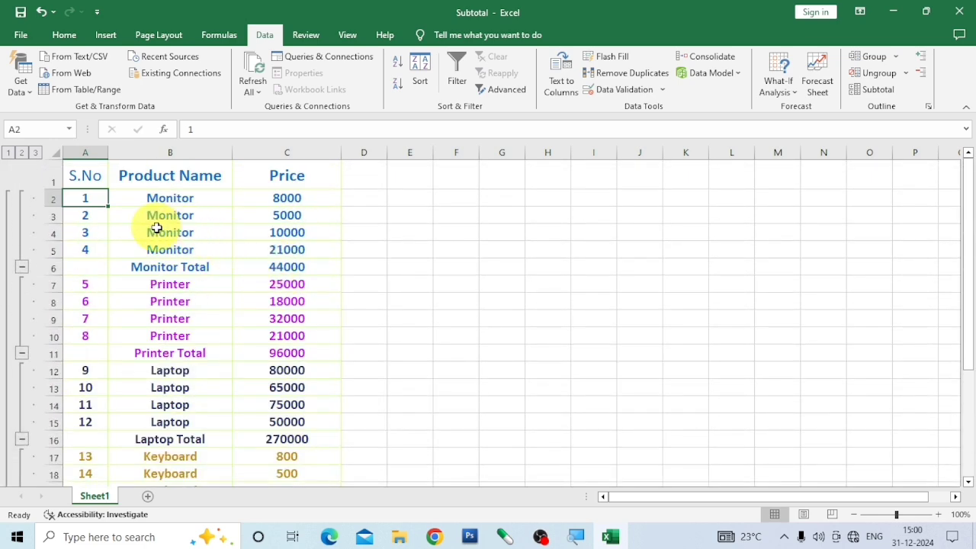